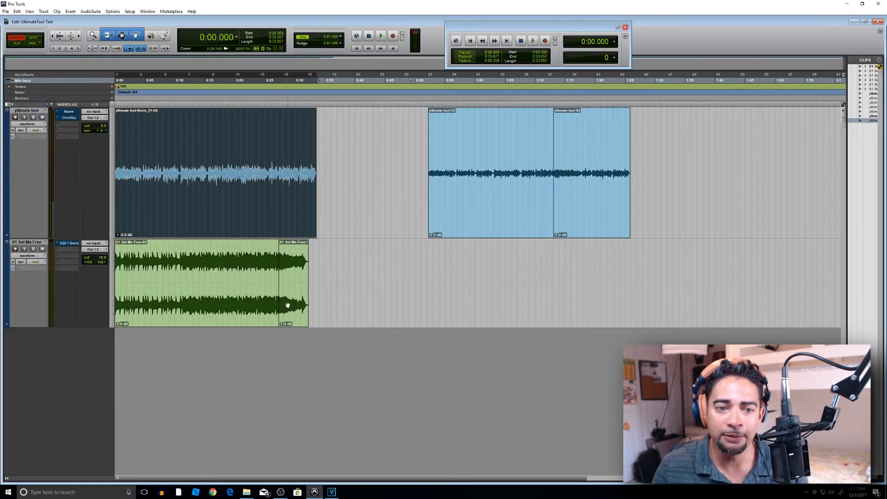
Compare the waveforms of the two original voice clips with the normalized voice clip at the session start
{"action": "left_click", "coordinate": [542, 185]}
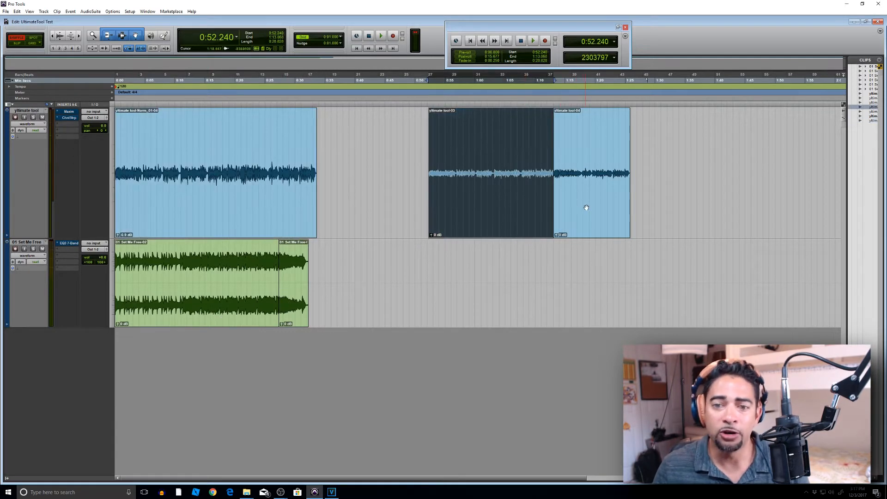
{"action": "left_click", "coordinate": [581, 205], "text": "shift"}
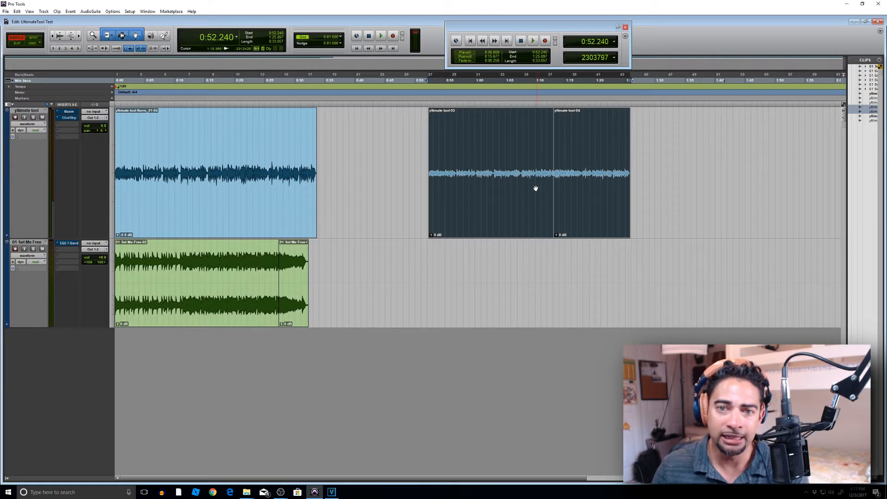
{"action": "left_click", "coordinate": [239, 193]}
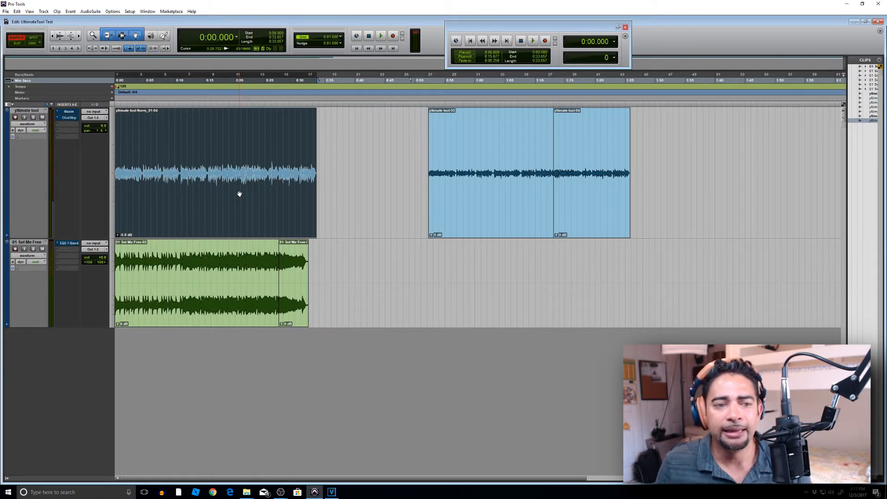
Return to the session start and play the voice and music tracks together, stopping after listening
{"action": "left_click", "coordinate": [215, 302]}
{"action": "left_click", "coordinate": [470, 41]}
{"action": "key", "text": "space"}
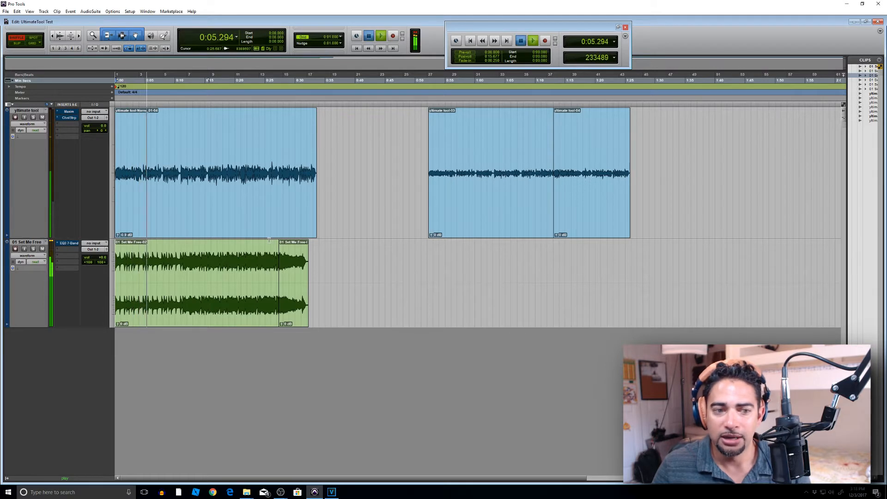
{"action": "key", "text": "space"}
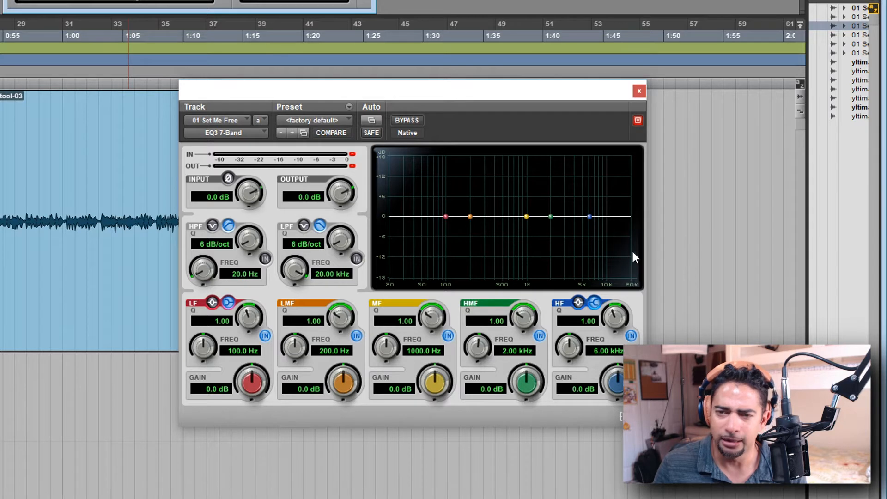
On the music track's EQ3 7-Band, set the MF band to 1200 Hz, gain about -10.2 dB and Q about 0.84
{"action": "left_click", "coordinate": [657, 238]}
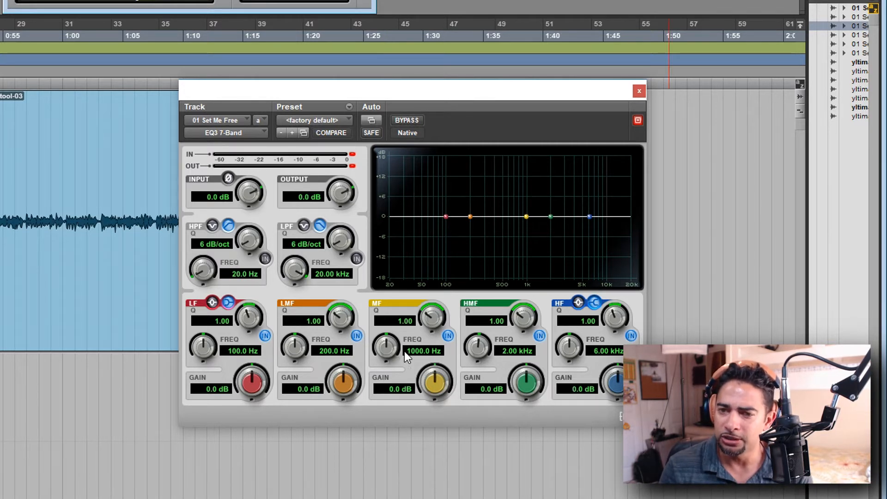
{"action": "left_click", "coordinate": [405, 350]}
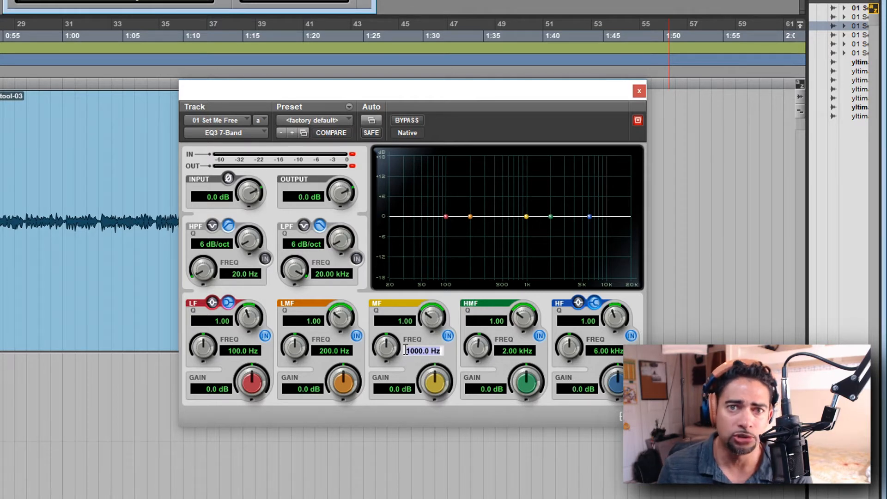
{"action": "type", "text": "1200"}
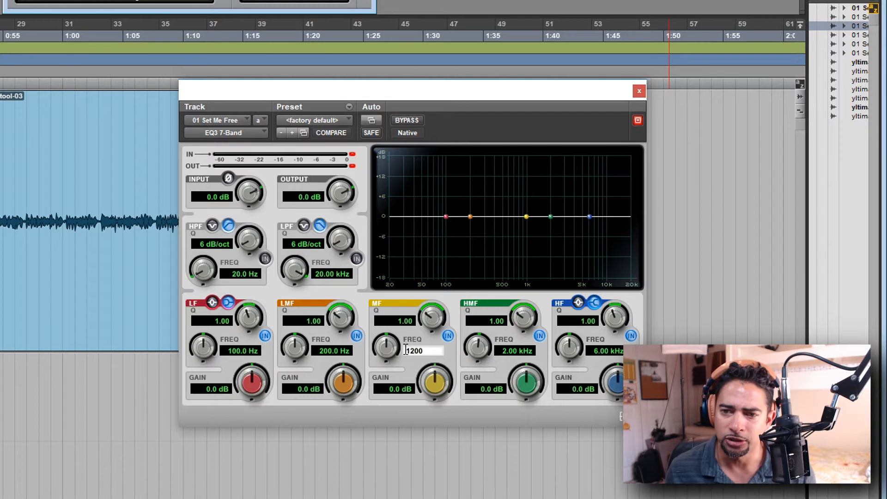
{"action": "key", "text": "Return"}
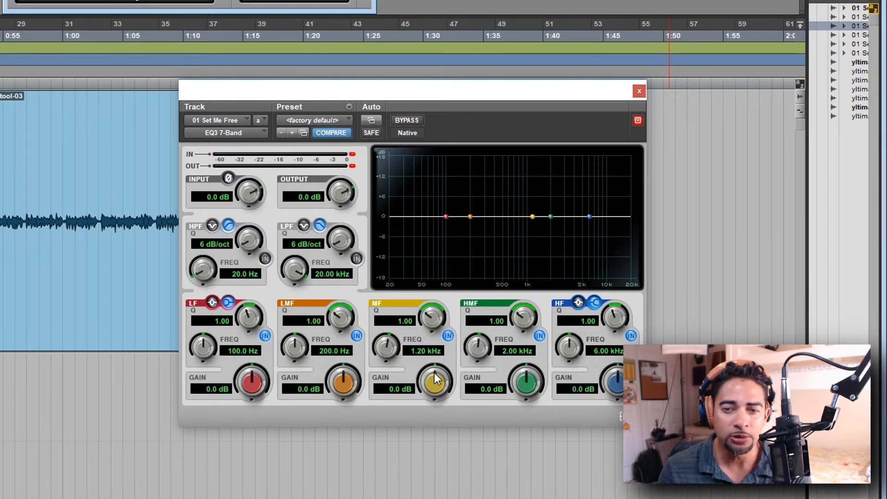
{"action": "left_click_drag", "start_coordinate": [437, 379], "coordinate": [430, 498]}
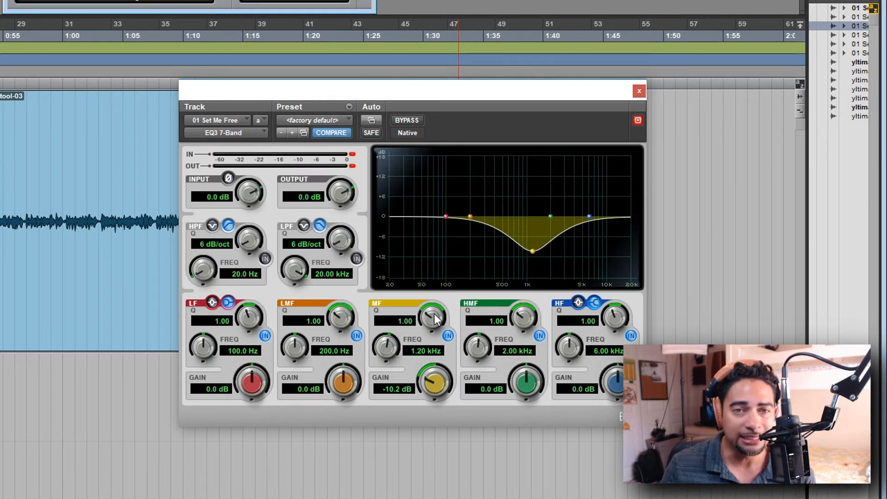
{"action": "left_click_drag", "start_coordinate": [434, 315], "coordinate": [425, 248]}
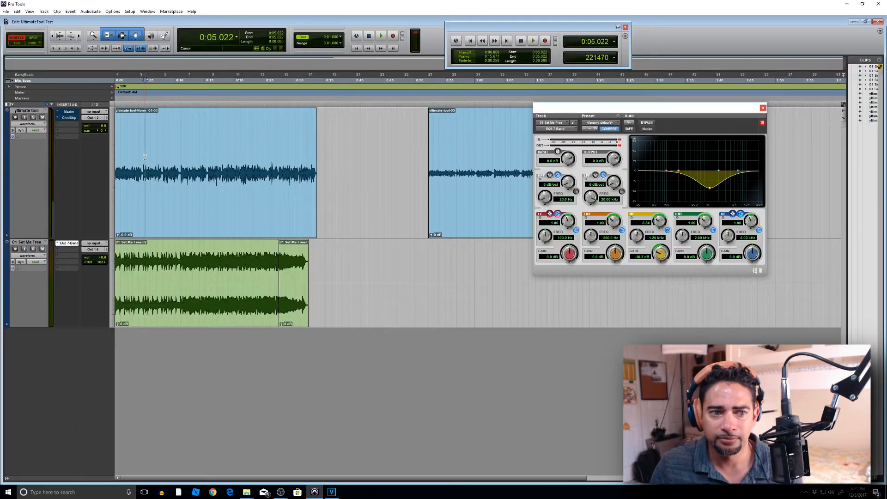
Audition the mix with the midrange cut, deepen the MF gain to -18.0 dB and audition it again
{"action": "key", "text": "space"}
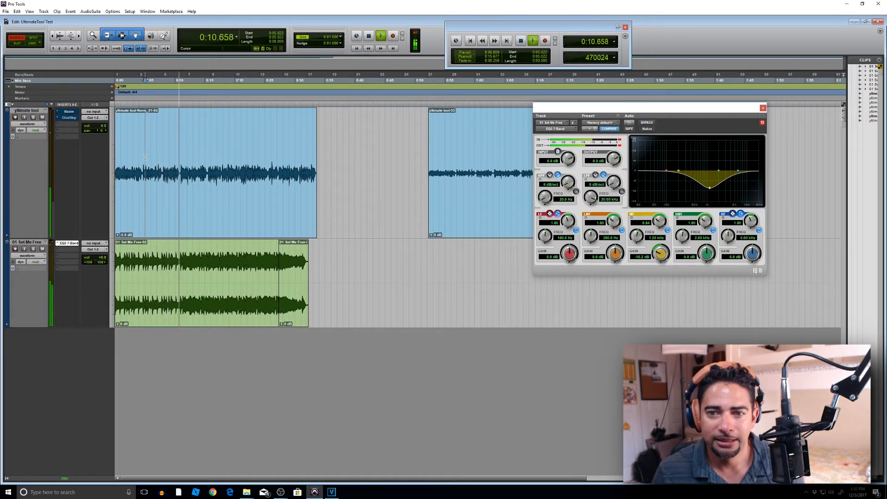
{"action": "key", "text": "space"}
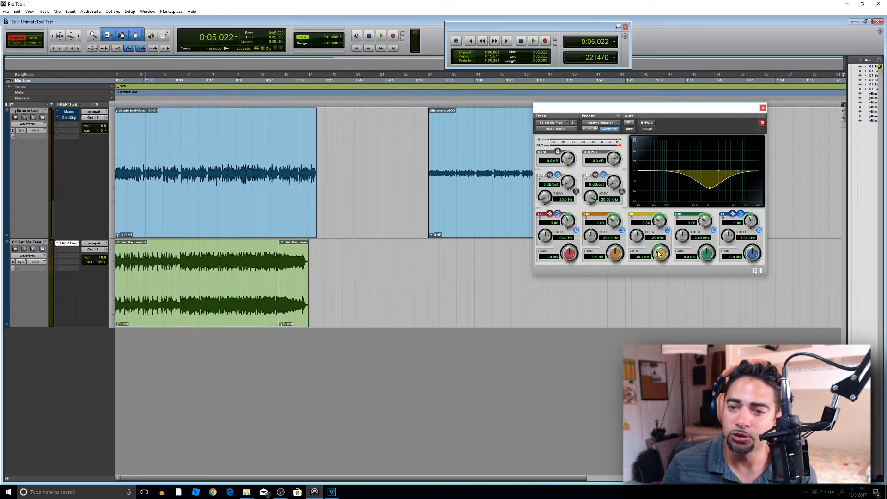
{"action": "mouse_move", "coordinate": [658, 250]}
{"action": "left_mouse_down"}
{"action": "mouse_move", "coordinate": [659, 239]}
{"action": "mouse_move", "coordinate": [659, 259]}
{"action": "left_mouse_up"}
{"action": "key", "text": "space"}
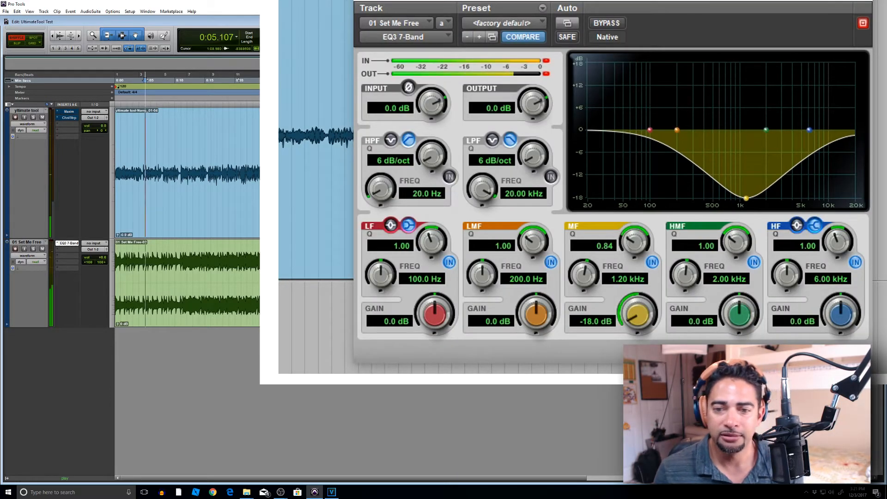
{"action": "key", "text": "space"}
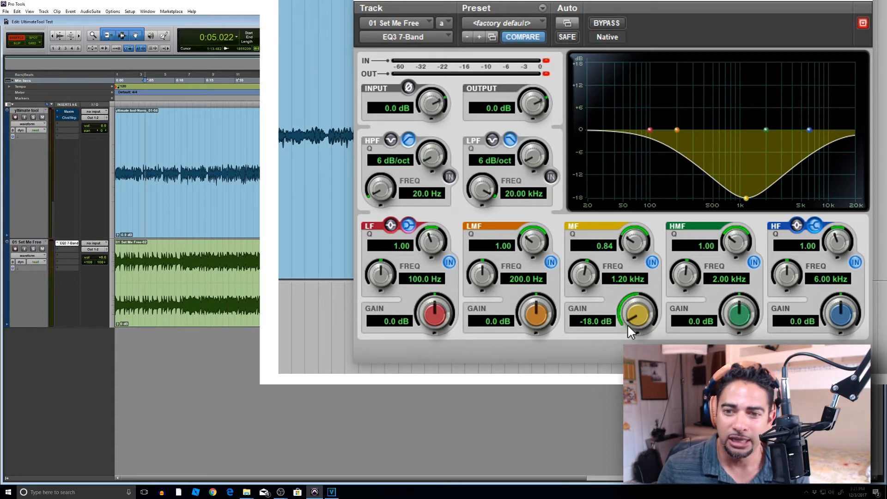
Reduce the midrange cut to an MF gain of about -8.6 dB with a Q of about 1.29, and play the mix
{"action": "left_click_drag", "start_coordinate": [635, 318], "coordinate": [647, 263]}
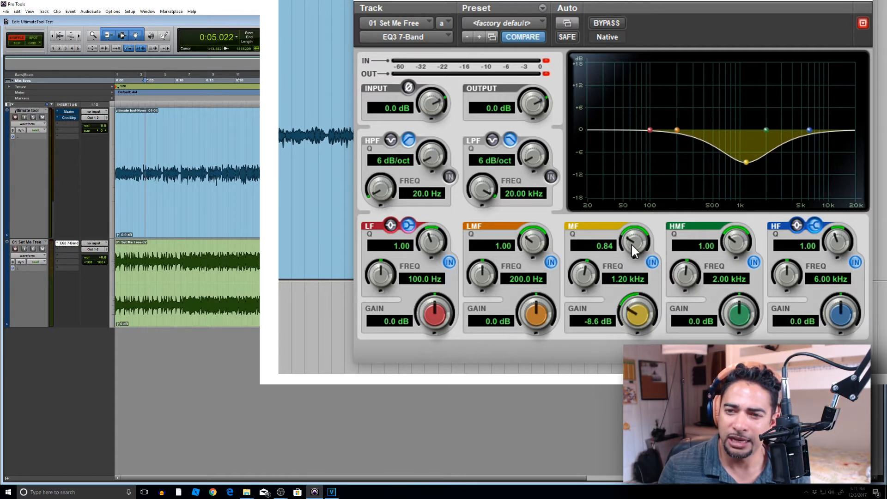
{"action": "left_click_drag", "start_coordinate": [631, 242], "coordinate": [634, 223]}
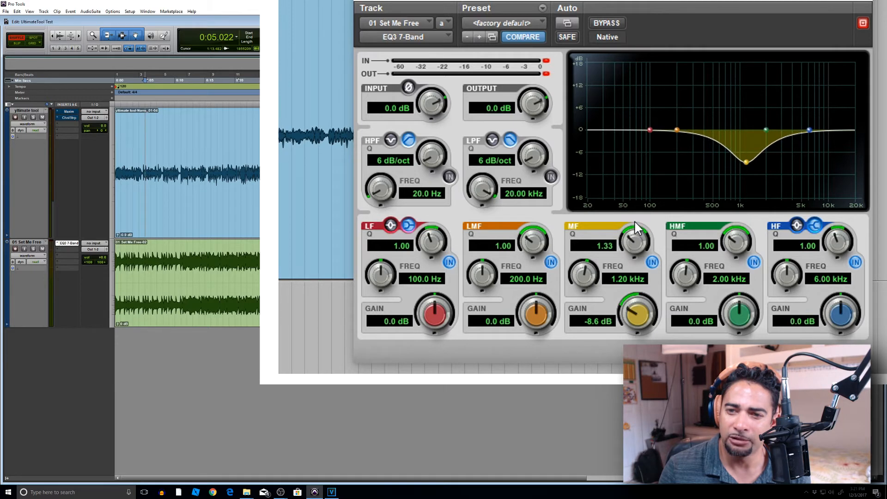
{"action": "key", "text": "space"}
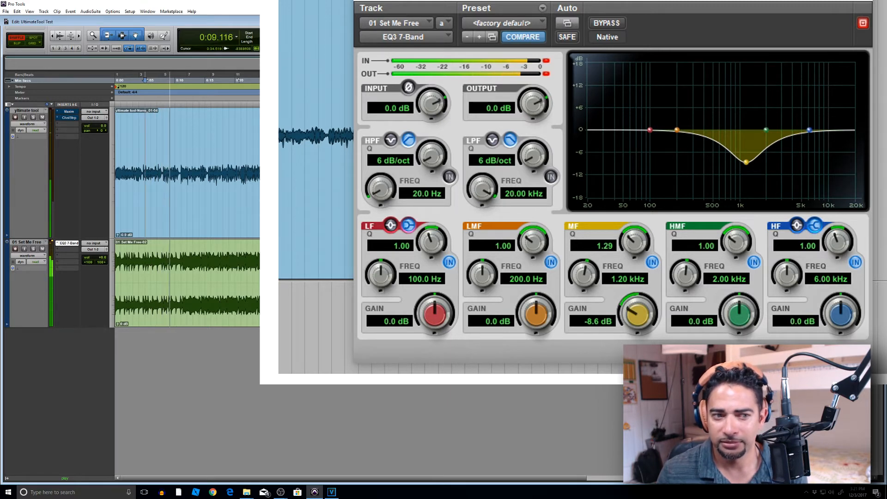
{"action": "key", "text": "space"}
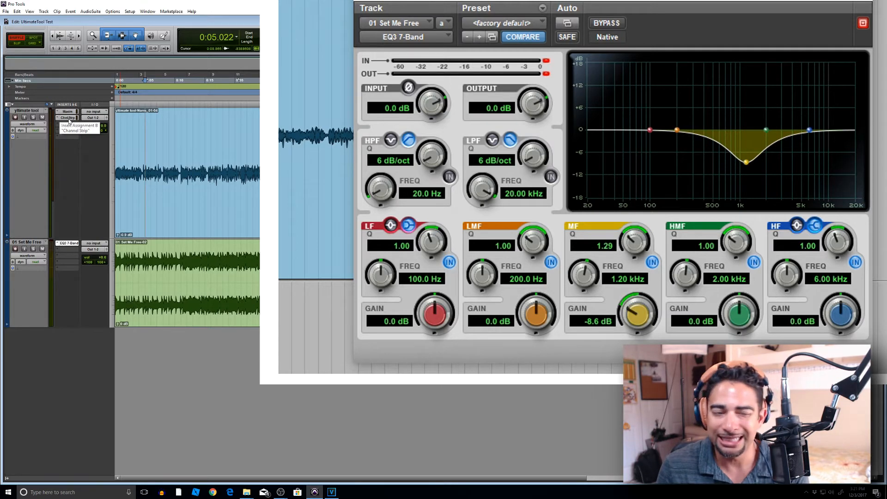
Compare the mix with the music track's EQ active and bypassed, leaving the EQ active
{"action": "key", "text": "space"}
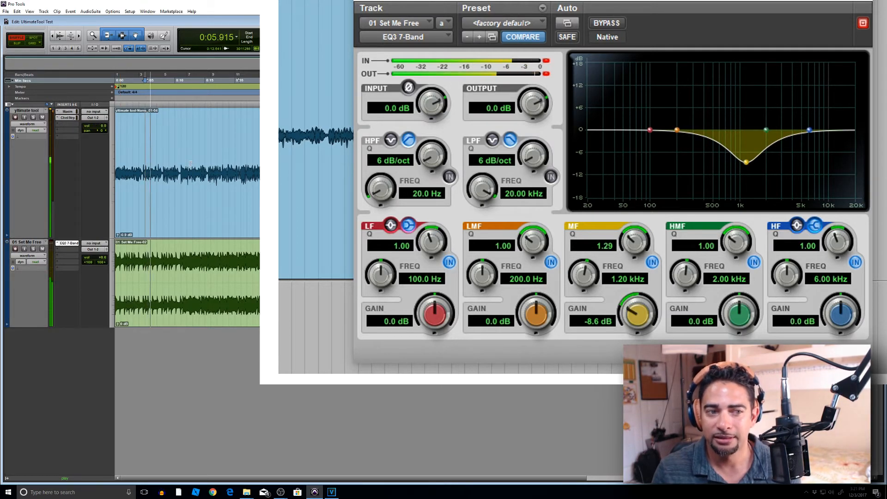
{"action": "key", "text": "space"}
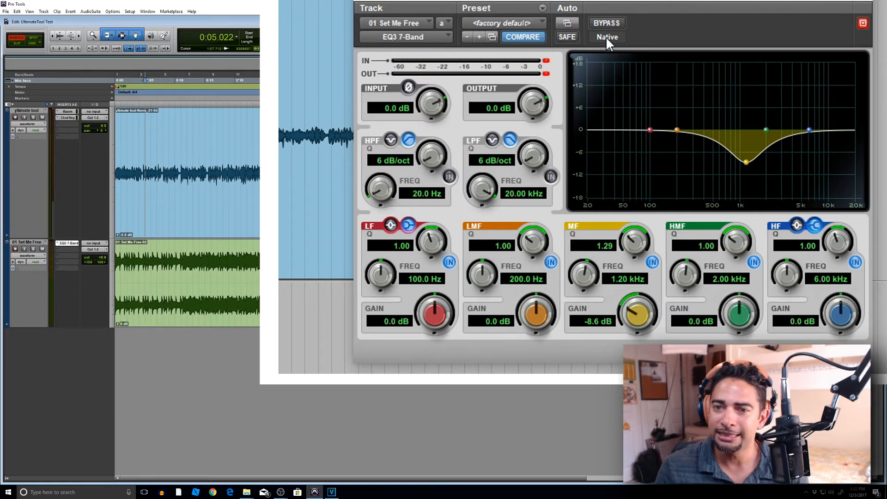
{"action": "left_click", "coordinate": [607, 22]}
{"action": "key", "text": "space"}
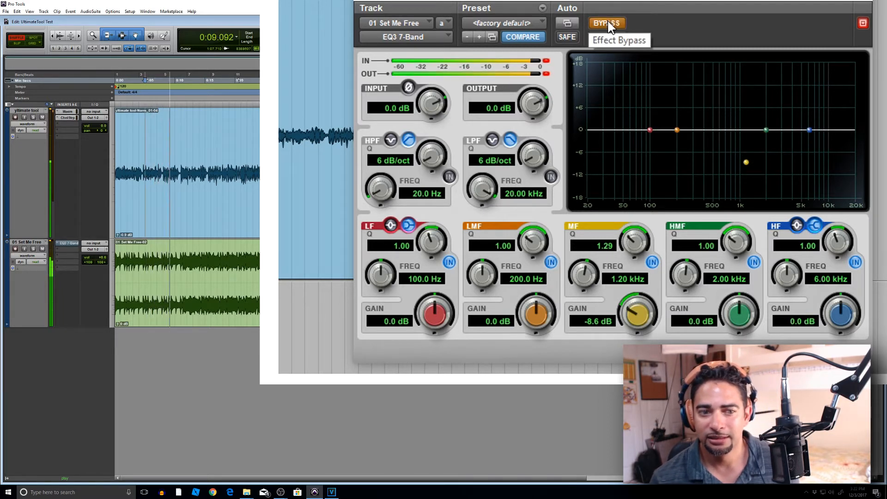
{"action": "key", "text": "space"}
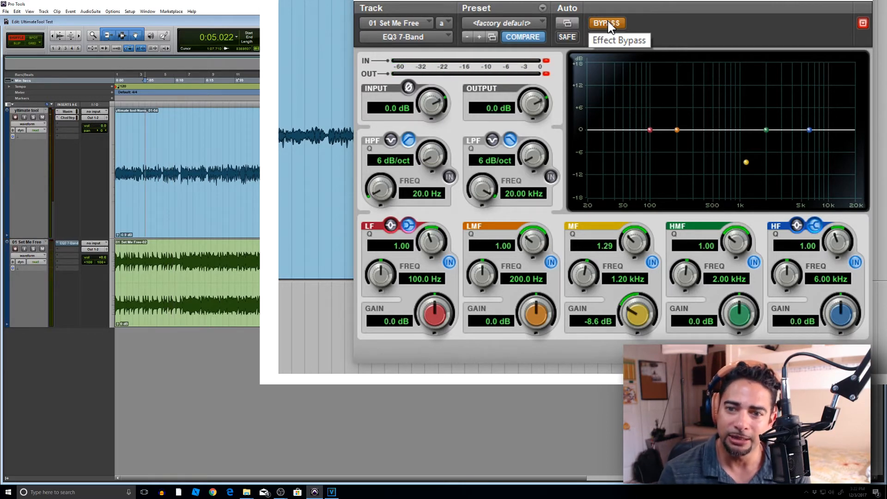
{"action": "left_click", "coordinate": [608, 24]}
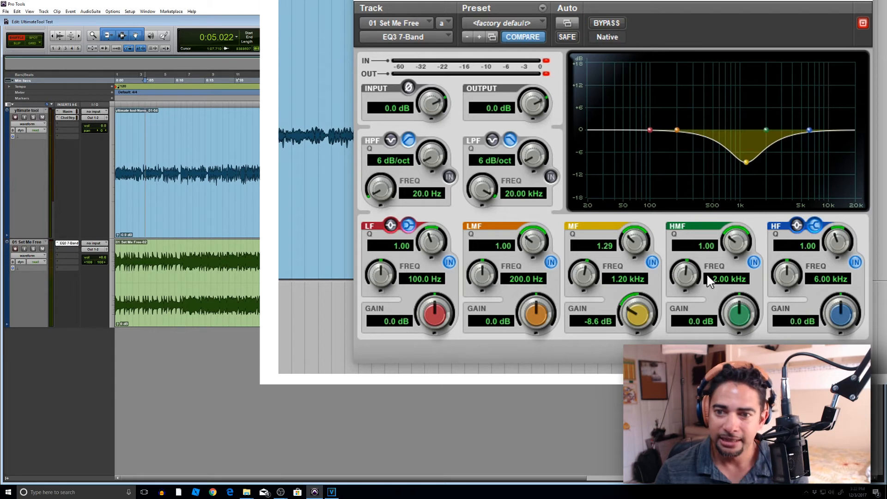
During playback from the session start, sweep the MF gain down to -18.0 dB and back to about -9.4 dB
{"action": "left_click_drag", "start_coordinate": [639, 315], "coordinate": [638, 317]}
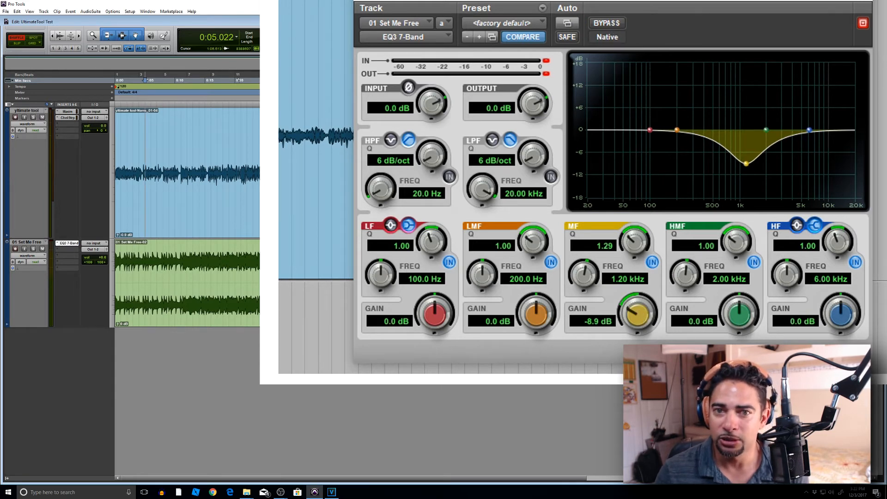
{"action": "key", "text": "space"}
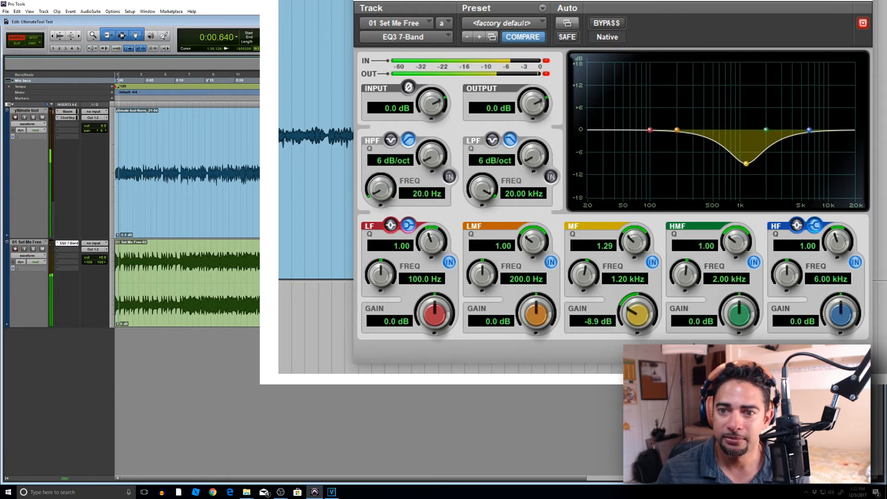
{"action": "left_click_drag", "start_coordinate": [638, 316], "coordinate": [638, 352]}
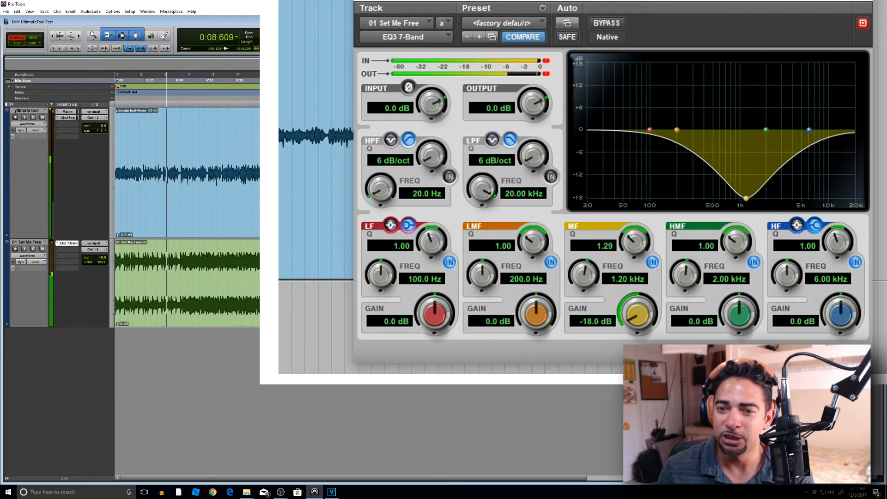
{"action": "left_click_drag", "start_coordinate": [638, 316], "coordinate": [638, 287]}
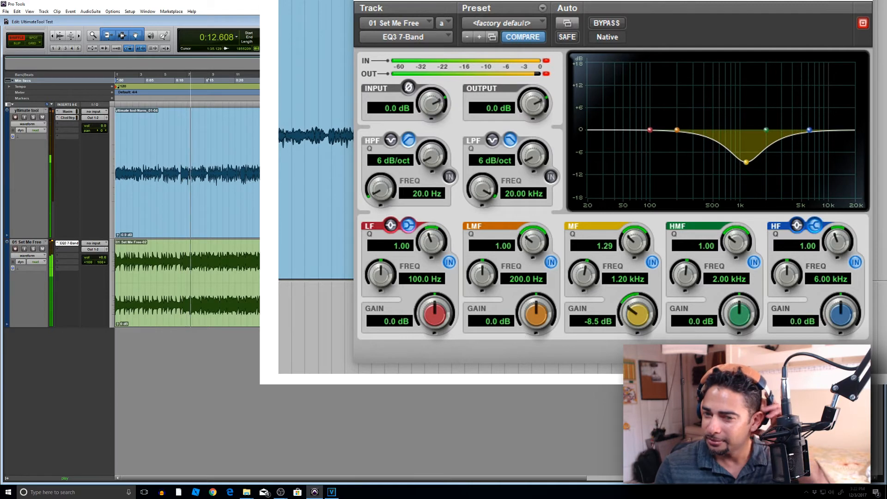
{"action": "left_click_drag", "start_coordinate": [638, 287], "coordinate": [637, 290]}
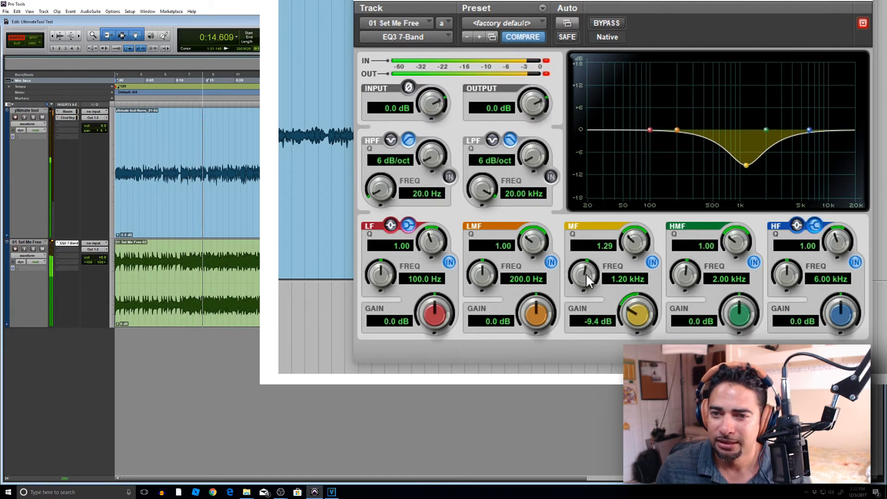
Widen the MF band to a Q of about 0.88 and lower its gain to about -13.3 dB, listening to the mix
{"action": "left_click_drag", "start_coordinate": [637, 243], "coordinate": [645, 328]}
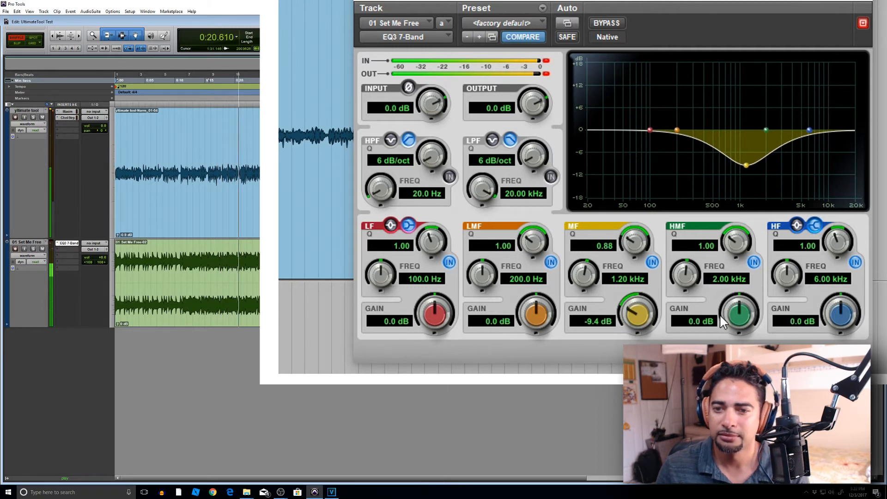
{"action": "left_click_drag", "start_coordinate": [635, 305], "coordinate": [645, 365]}
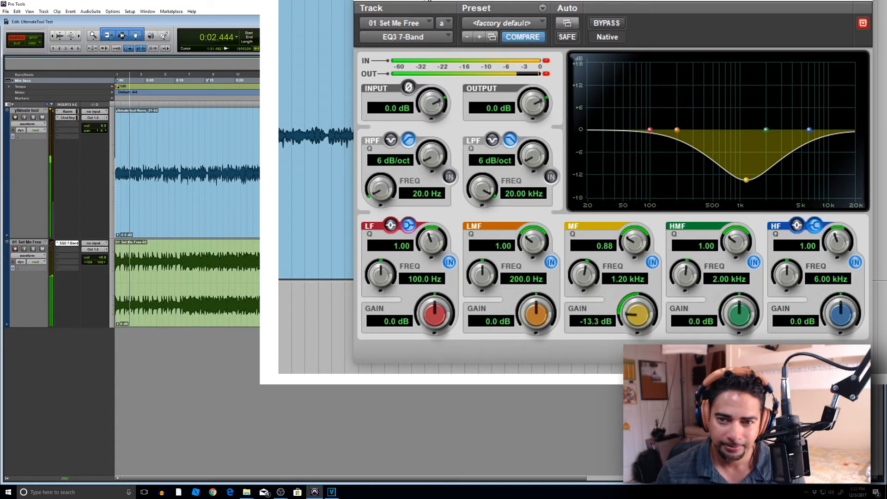
{"action": "key", "text": "space"}
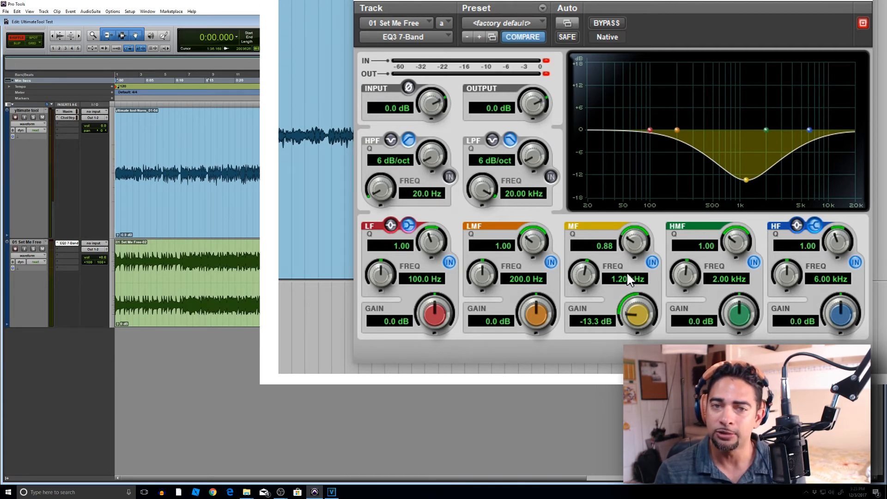
While playing the mix, set the MF gain to about -15.2 dB and Q to about 0.43, and stop playback
{"action": "key", "text": "space"}
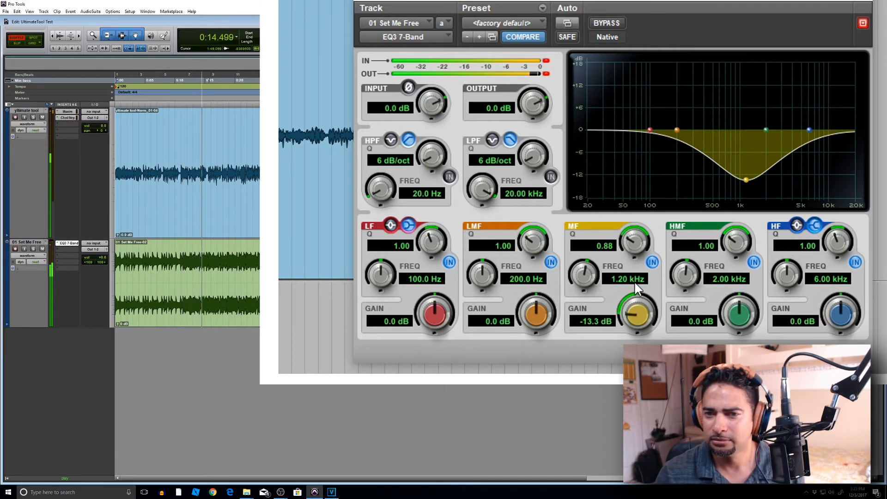
{"action": "left_click_drag", "start_coordinate": [634, 313], "coordinate": [634, 341]}
{"action": "left_click_drag", "start_coordinate": [628, 243], "coordinate": [637, 351]}
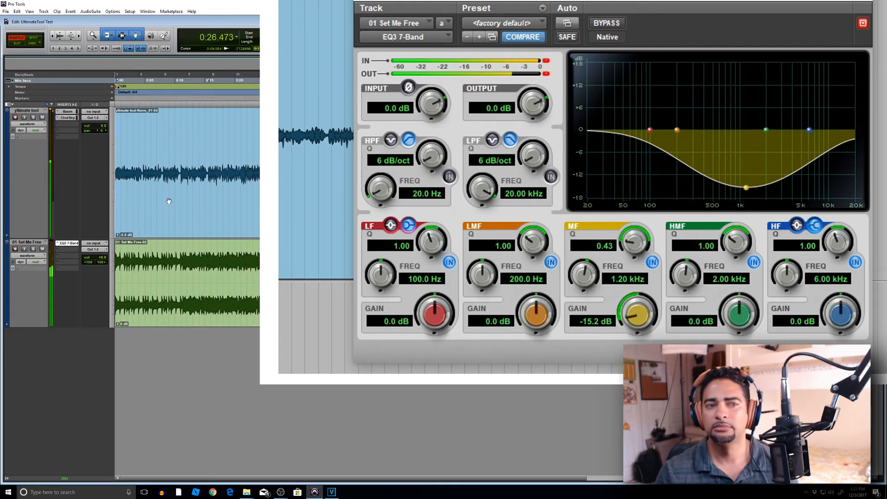
{"action": "key", "text": "space"}
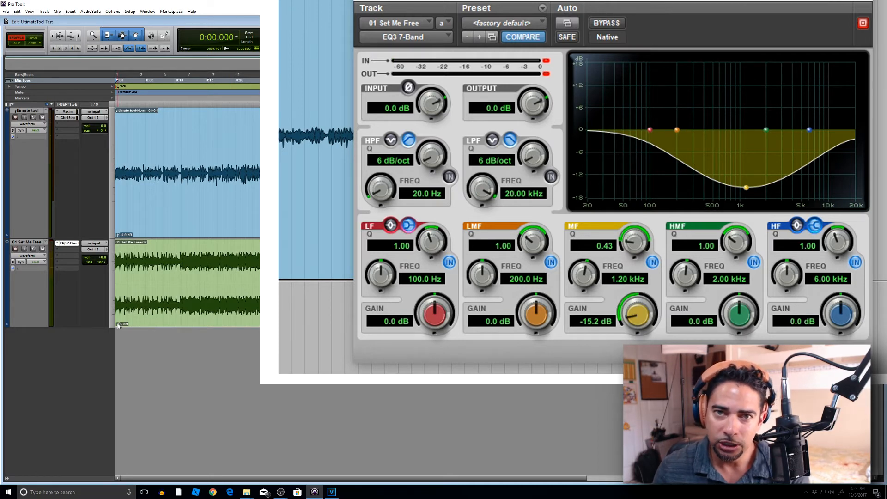
Play the mix from the start, adjust the music track's MF band to Q 0.85 and about -10.8 dB gain, and stop playback
{"action": "left_click_drag", "start_coordinate": [117, 325], "coordinate": [121, 327]}
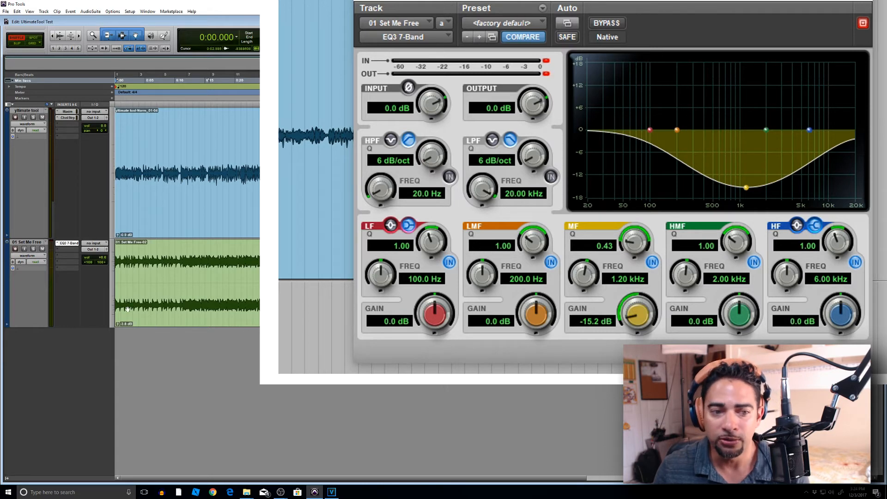
{"action": "left_click_drag", "start_coordinate": [117, 324], "coordinate": [118, 324]}
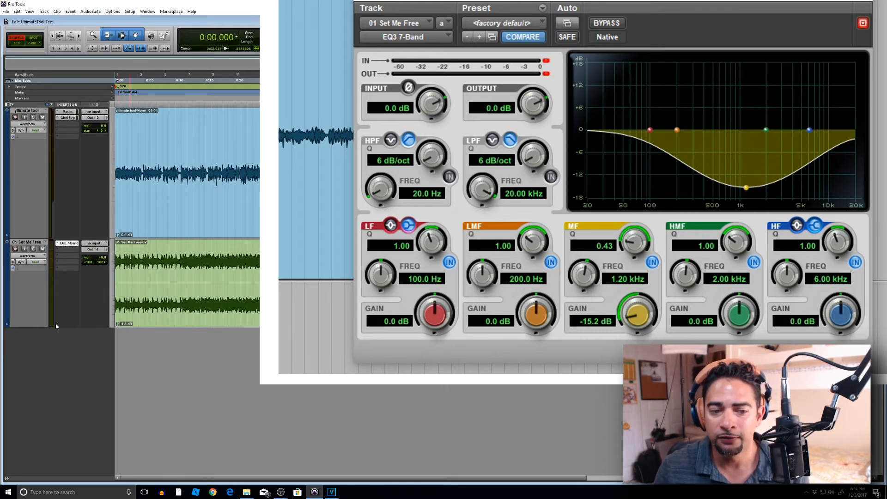
{"action": "key", "text": "space"}
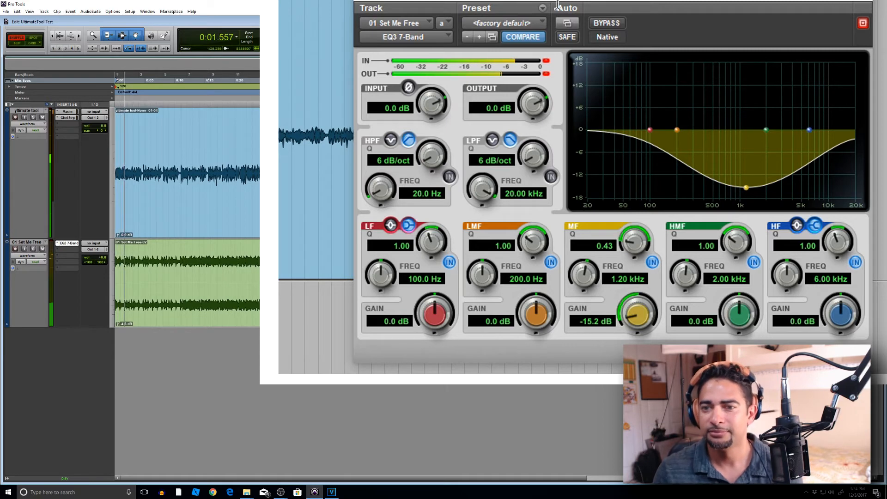
{"action": "left_click_drag", "start_coordinate": [639, 322], "coordinate": [639, 290]}
{"action": "left_click_drag", "start_coordinate": [632, 228], "coordinate": [636, 213]}
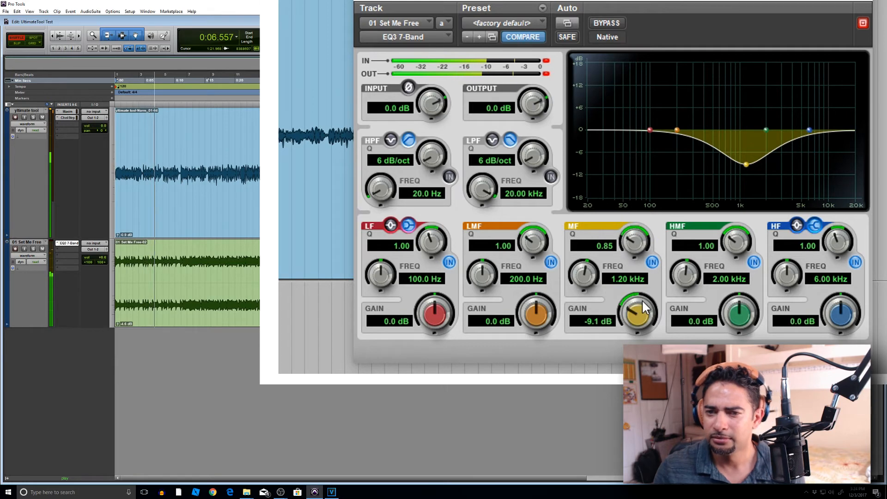
{"action": "mouse_move", "coordinate": [638, 314]}
{"action": "left_mouse_down"}
{"action": "mouse_move", "coordinate": [640, 300]}
{"action": "mouse_move", "coordinate": [640, 314]}
{"action": "left_mouse_up"}
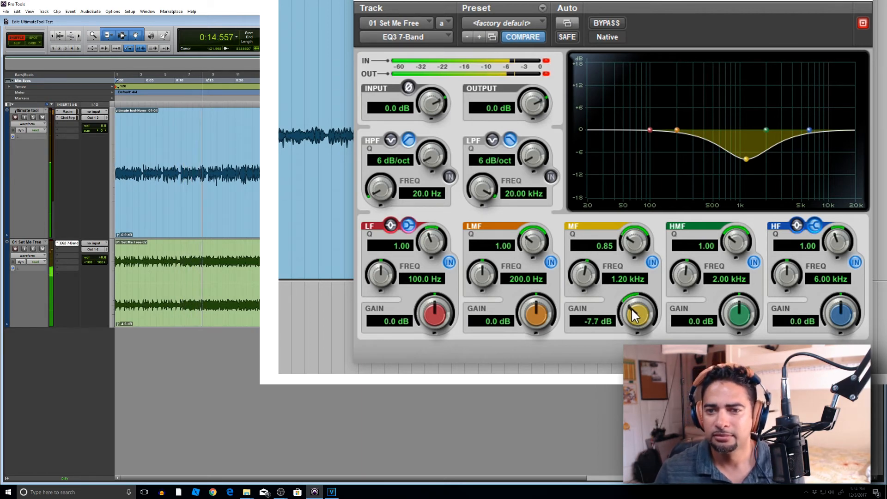
{"action": "left_click_drag", "start_coordinate": [636, 317], "coordinate": [636, 356]}
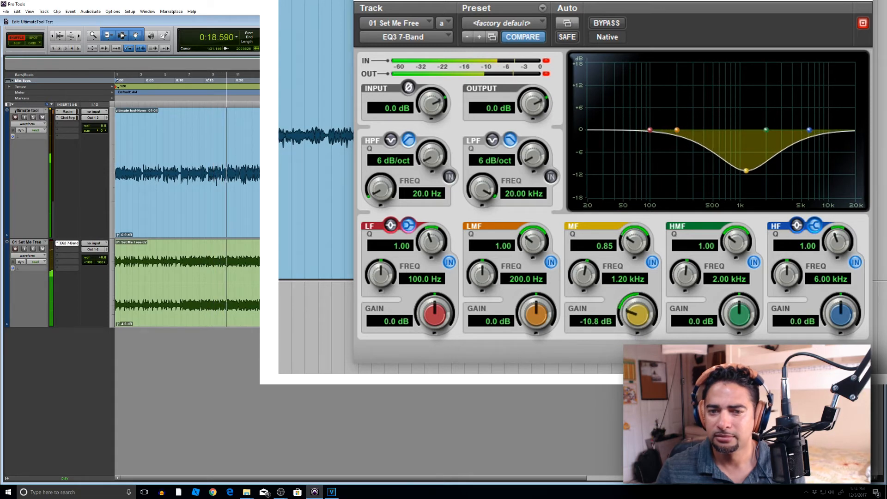
{"action": "key", "text": "space"}
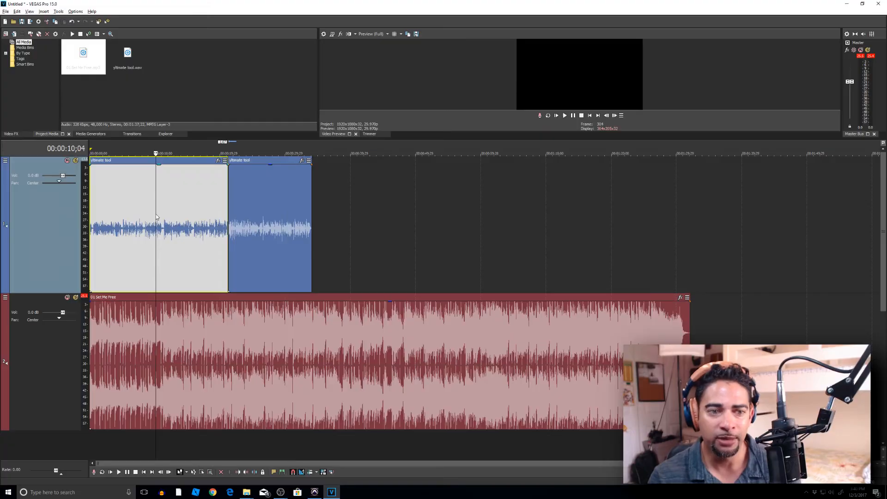
Switch to VEGAS Pro, open the music track's Track EQ, and set band 3's frequency to 1200 Hz
{"action": "left_click", "coordinate": [276, 380]}
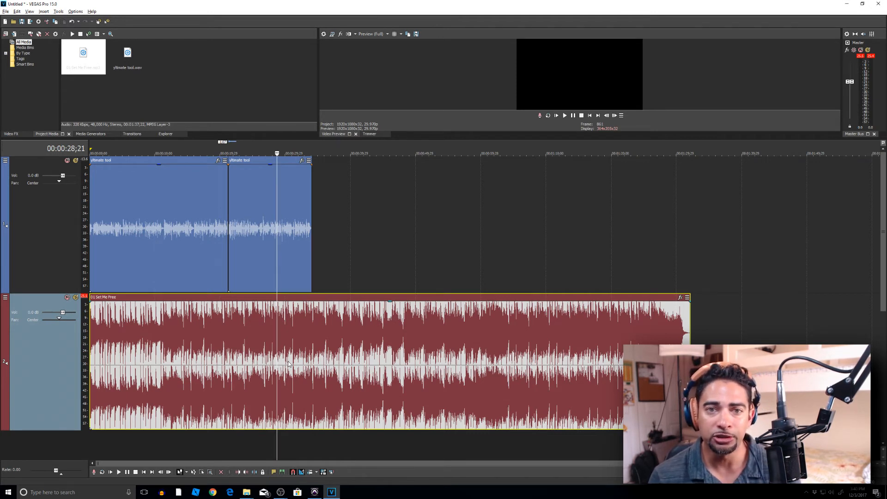
{"action": "left_click", "coordinate": [6, 297]}
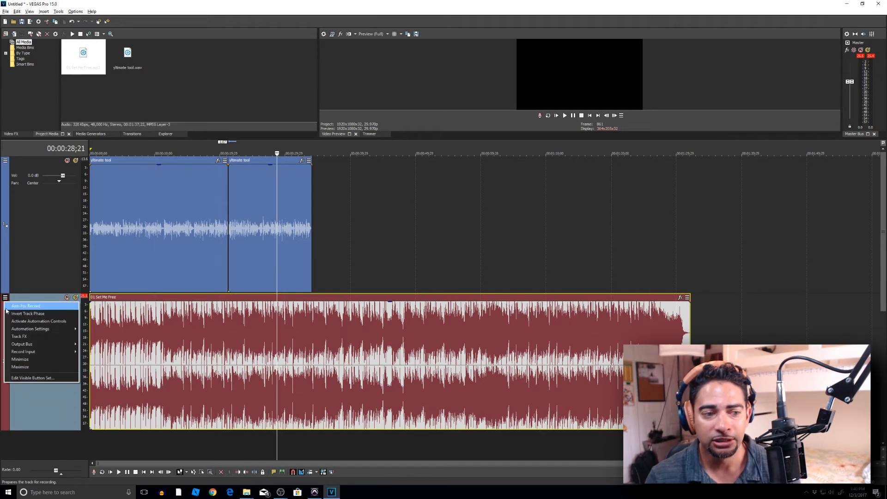
{"action": "left_click", "coordinate": [11, 337]}
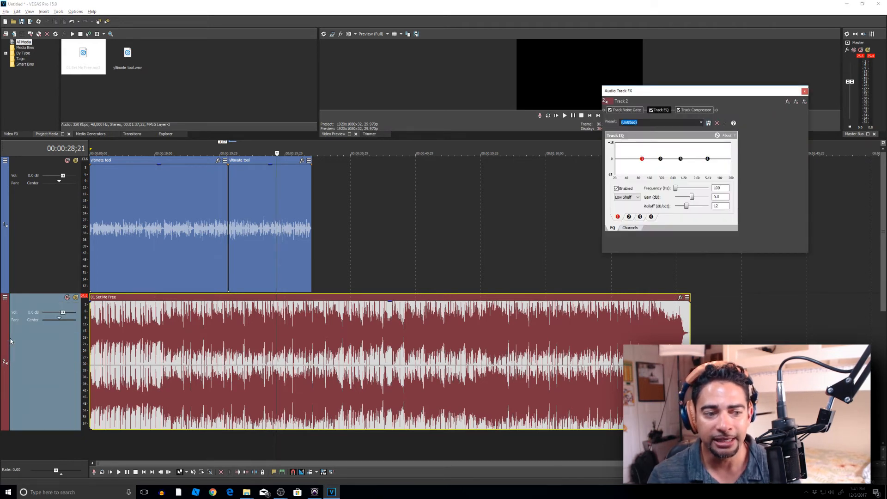
{"action": "left_click", "coordinate": [680, 159]}
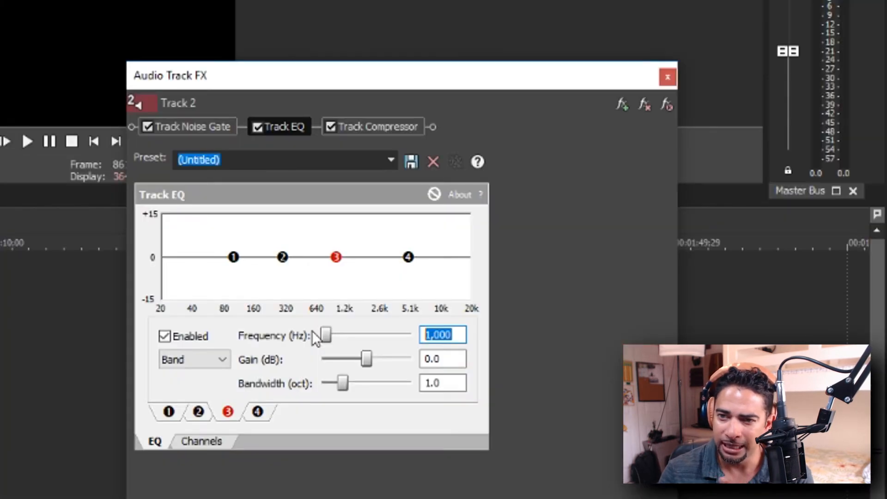
{"action": "type", "text": "1200"}
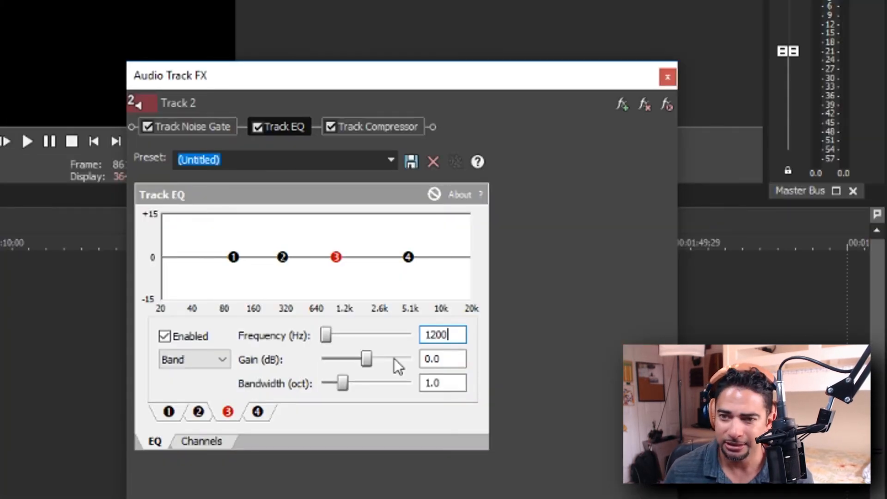
Lower band 3's gain to about -9.7 dB and widen its bandwidth to about 3.8 octaves
{"action": "left_click", "coordinate": [450, 363]}
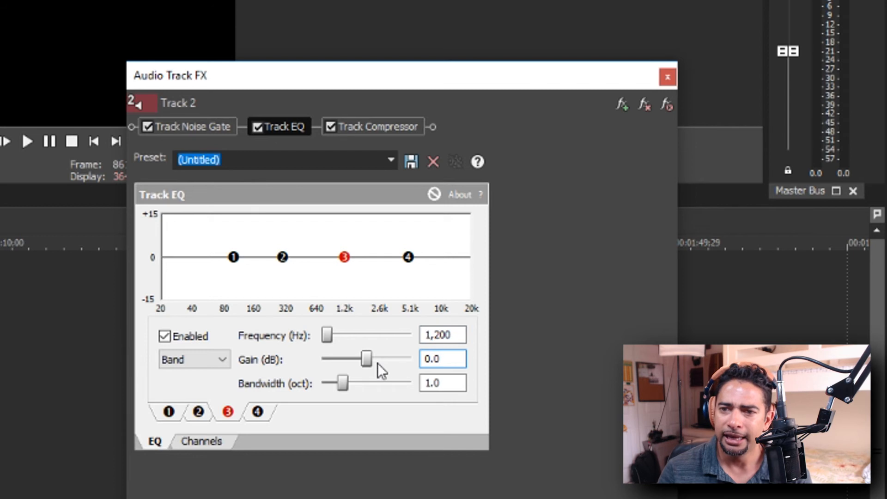
{"action": "left_click_drag", "start_coordinate": [362, 360], "coordinate": [334, 368]}
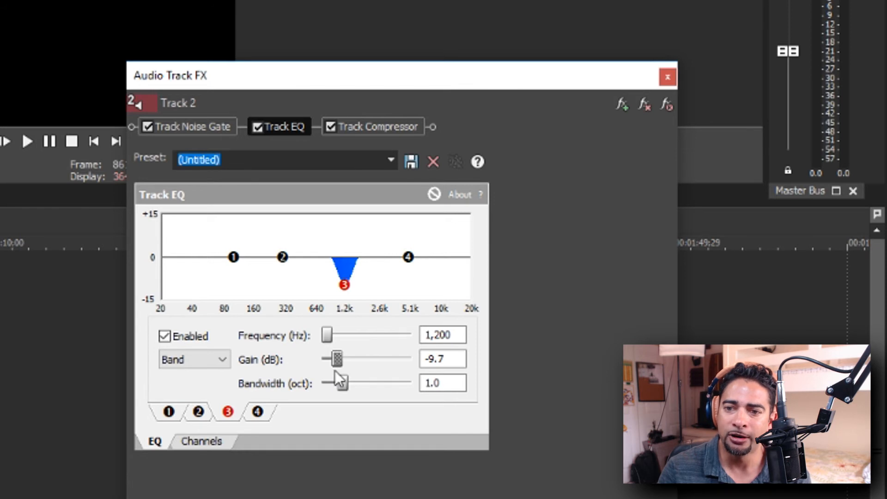
{"action": "left_click_drag", "start_coordinate": [345, 382], "coordinate": [399, 389]}
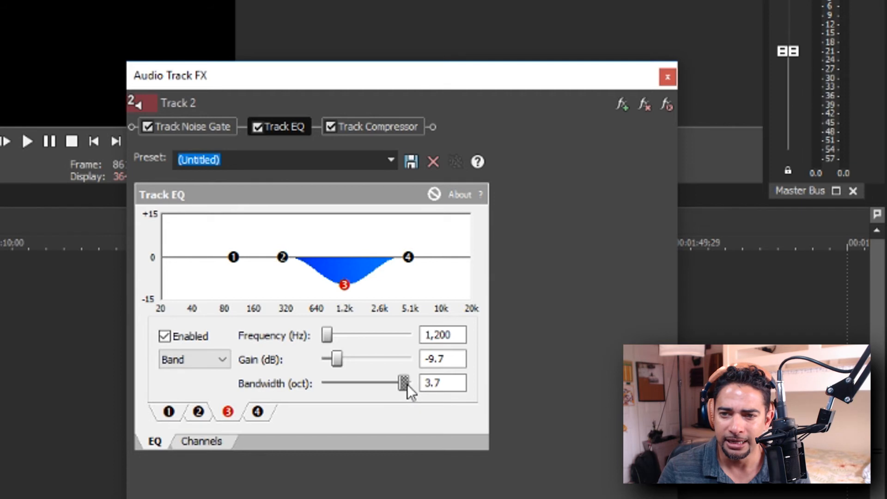
{"action": "left_click_drag", "start_coordinate": [408, 386], "coordinate": [411, 382]}
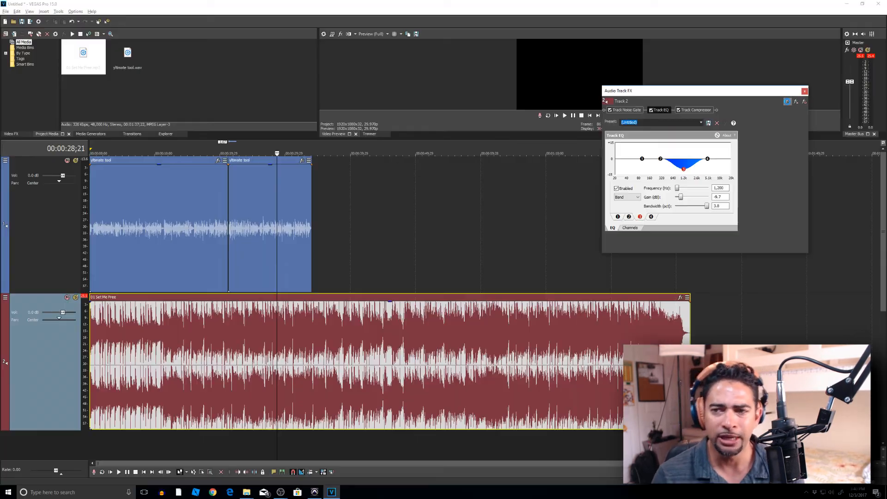
Browse the VEGAS plug-ins available for the music track without adding any, and audition the mix from about 8 seconds
{"action": "left_click", "coordinate": [622, 103]}
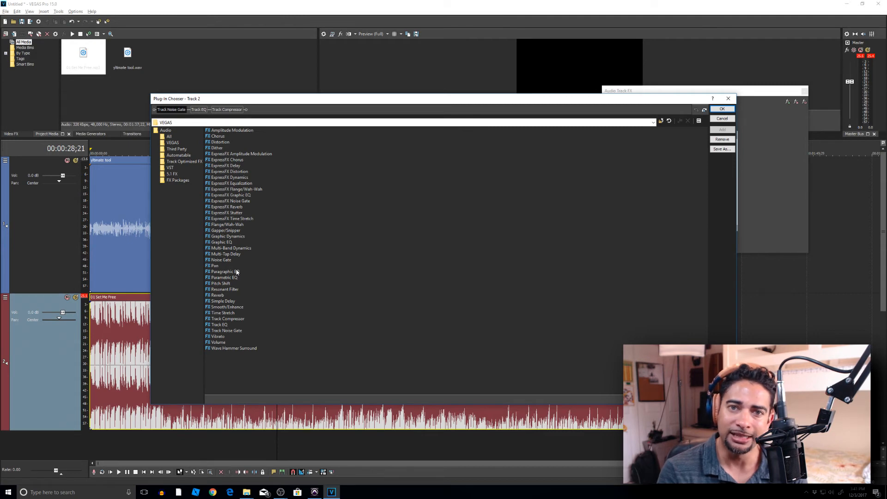
{"action": "left_click", "coordinate": [722, 118]}
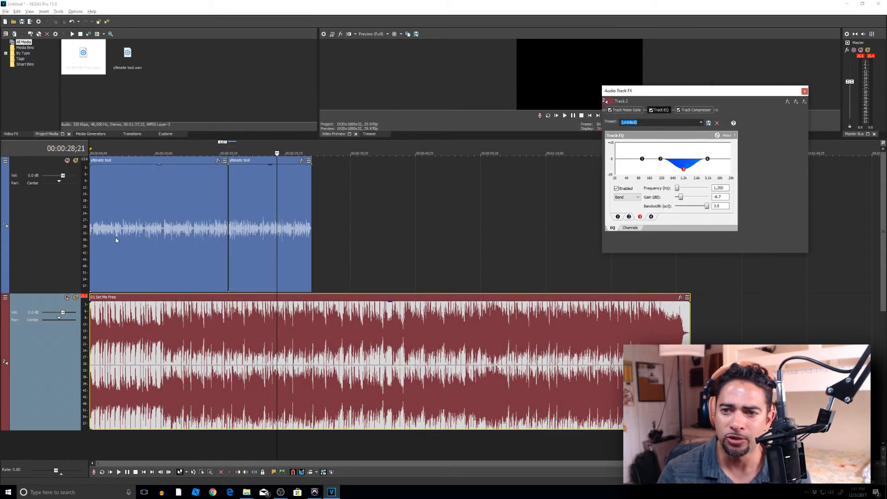
{"action": "left_click", "coordinate": [146, 237]}
{"action": "key", "text": "space"}
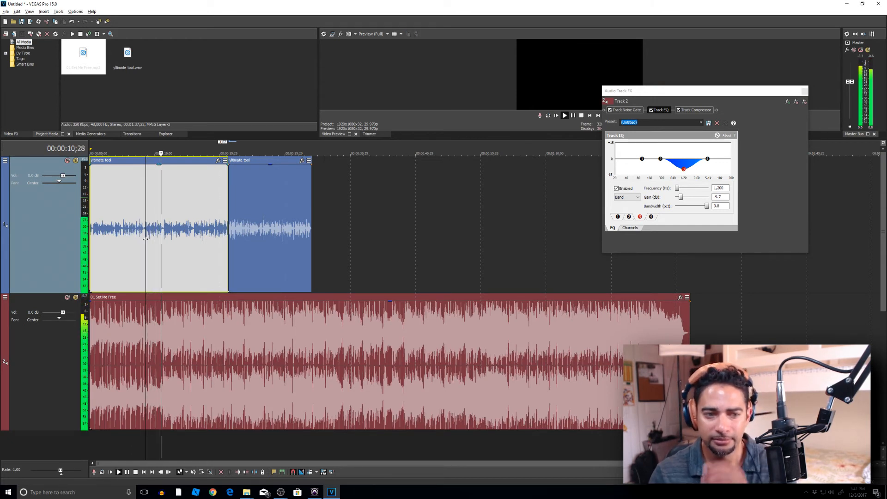
{"action": "key", "text": "space"}
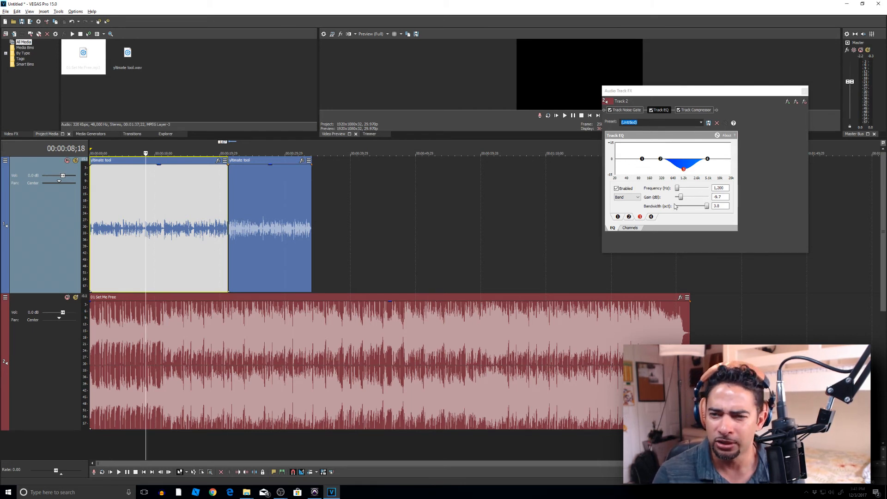
Close the track effects, lower the music track's volume to about -6.7 dB, and play the mix from the start
{"action": "left_click", "coordinate": [804, 91]}
{"action": "left_click_drag", "start_coordinate": [63, 316], "coordinate": [60, 317]}
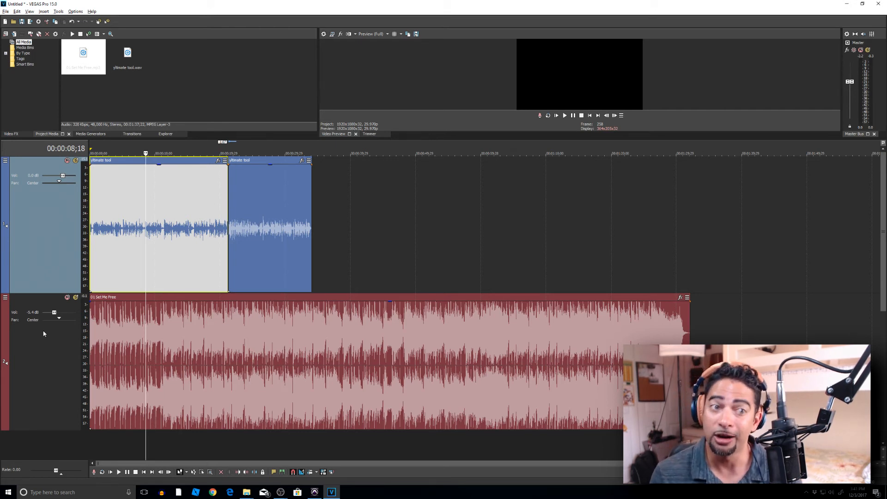
{"action": "left_click", "coordinate": [590, 117]}
{"action": "key", "text": "space"}
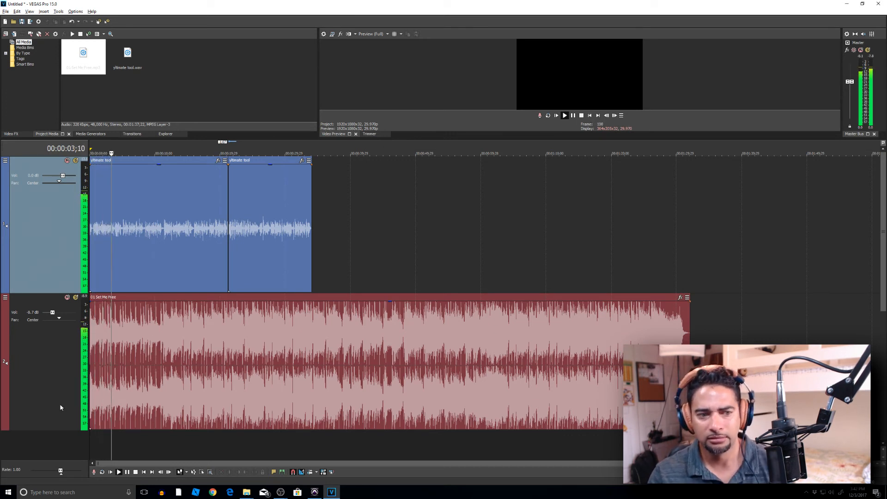
During playback, sweep the gain of the music track's 1,200 Hz EQ band between -Inf. and about 0.3 dB, settling at -11.0 dB
{"action": "left_click", "coordinate": [5, 298]}
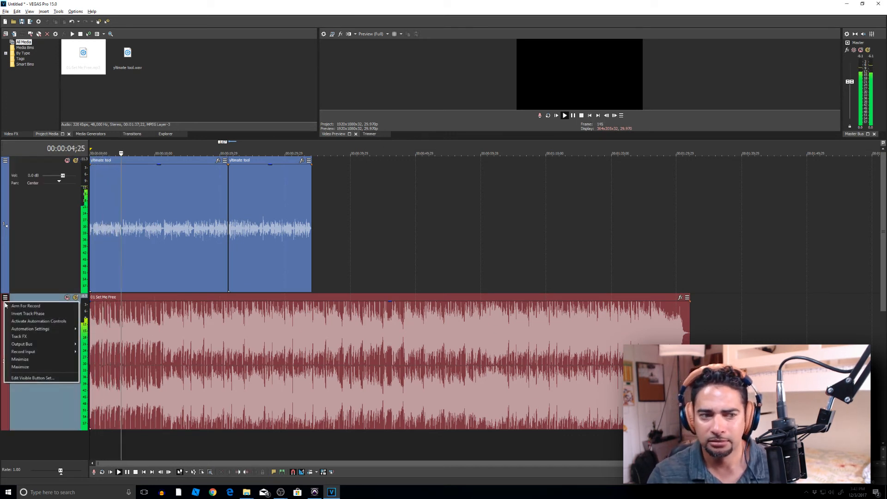
{"action": "left_click", "coordinate": [20, 336]}
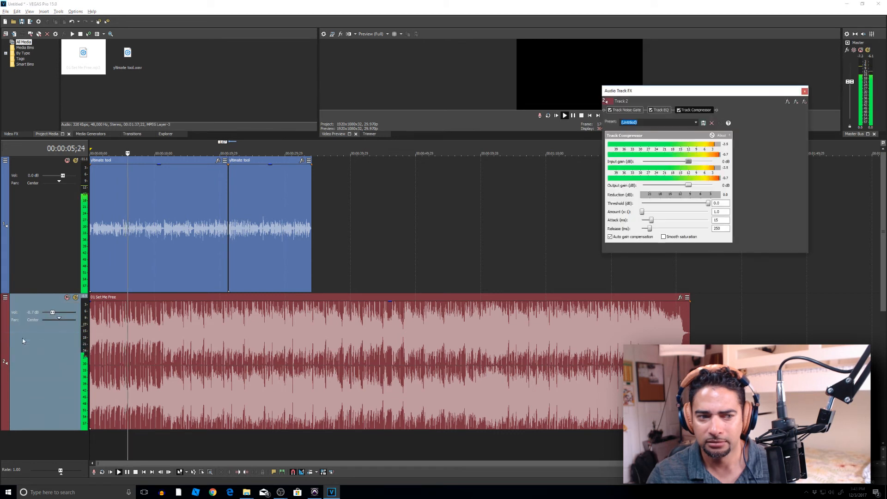
{"action": "left_click", "coordinate": [658, 110]}
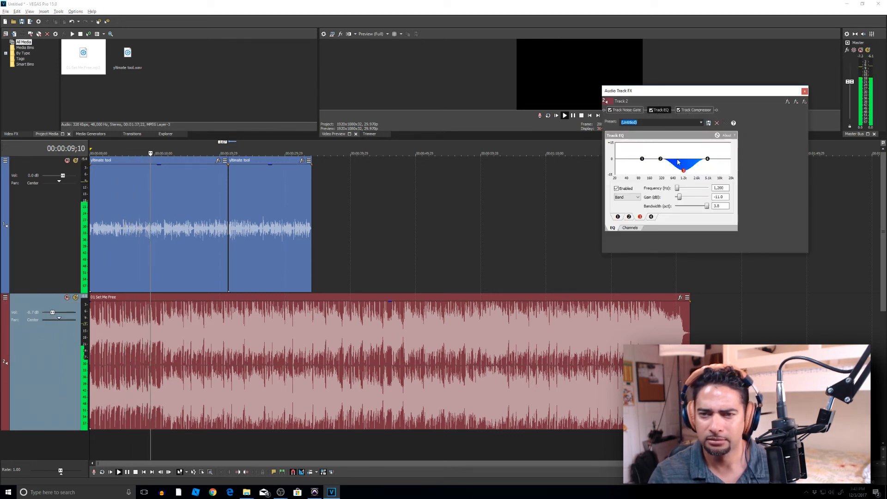
{"action": "mouse_move", "coordinate": [680, 197]}
{"action": "left_mouse_down"}
{"action": "mouse_move", "coordinate": [690, 199]}
{"action": "mouse_move", "coordinate": [668, 202]}
{"action": "left_mouse_up"}
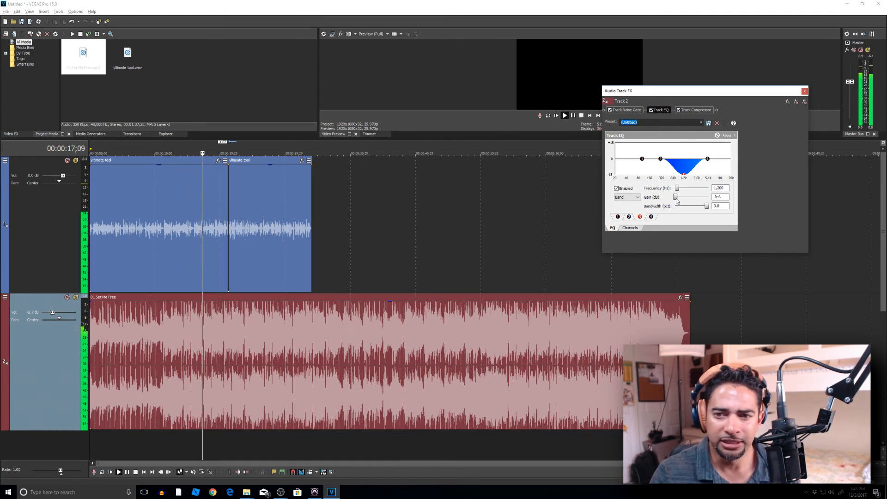
{"action": "left_click_drag", "start_coordinate": [677, 200], "coordinate": [693, 199]}
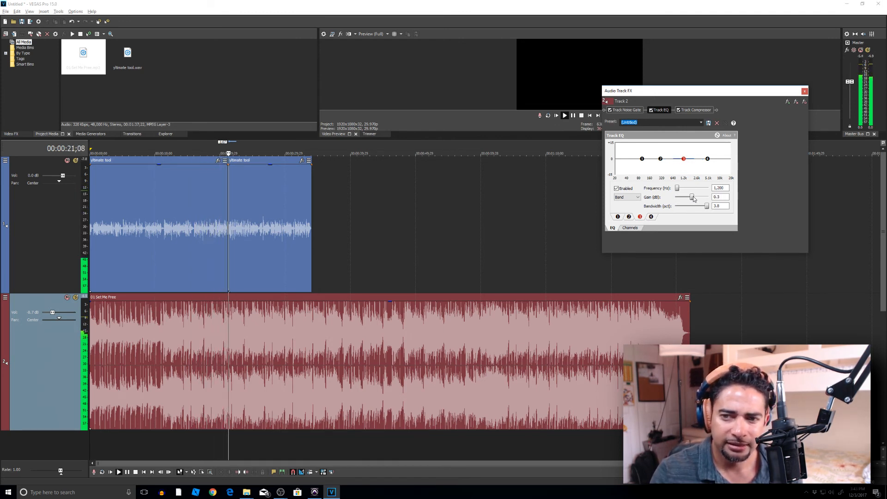
{"action": "left_click_drag", "start_coordinate": [693, 198], "coordinate": [681, 199]}
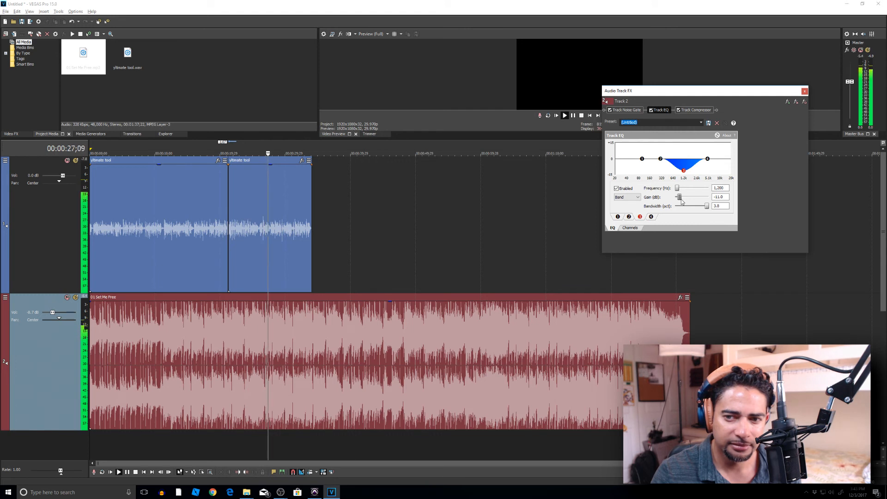
{"action": "left_click", "coordinate": [299, 228]}
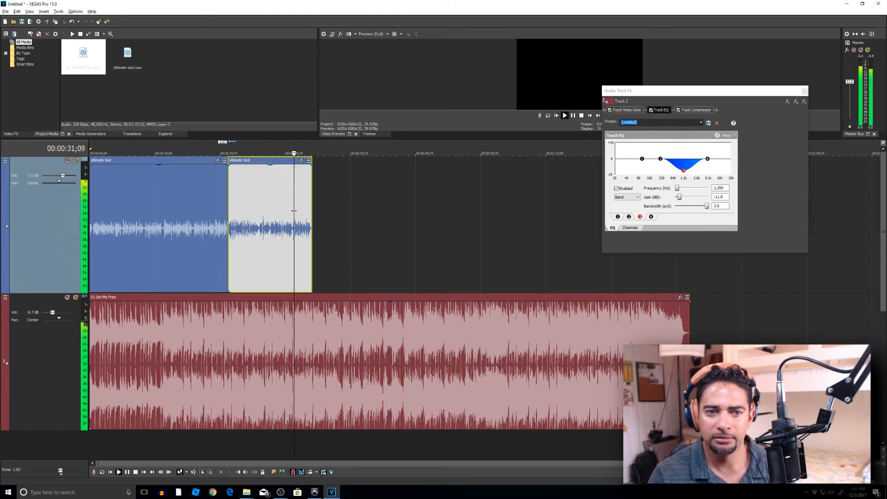